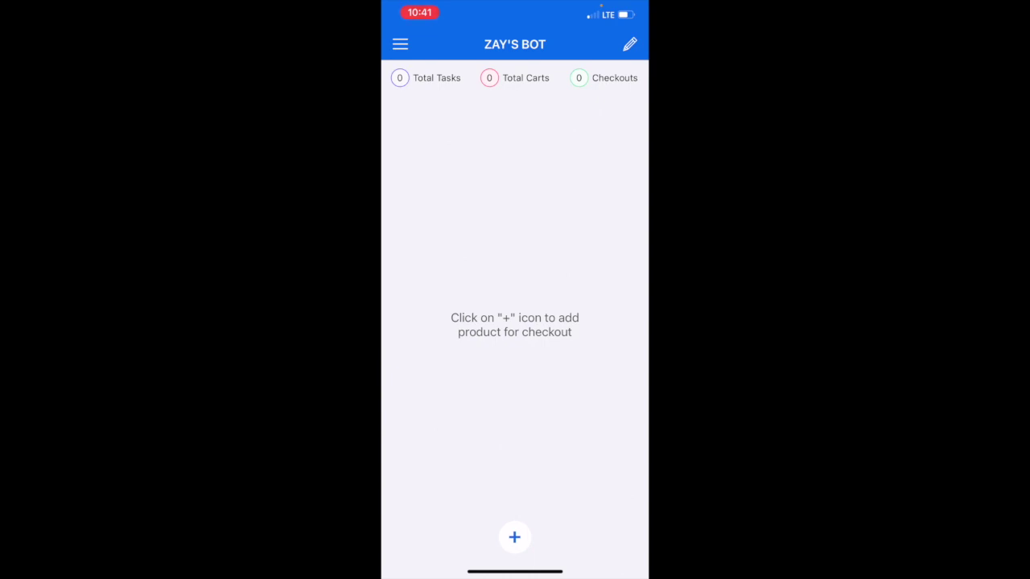
Step: Look through the app settings via the side menu, then return to the task list
left_click(400, 44)
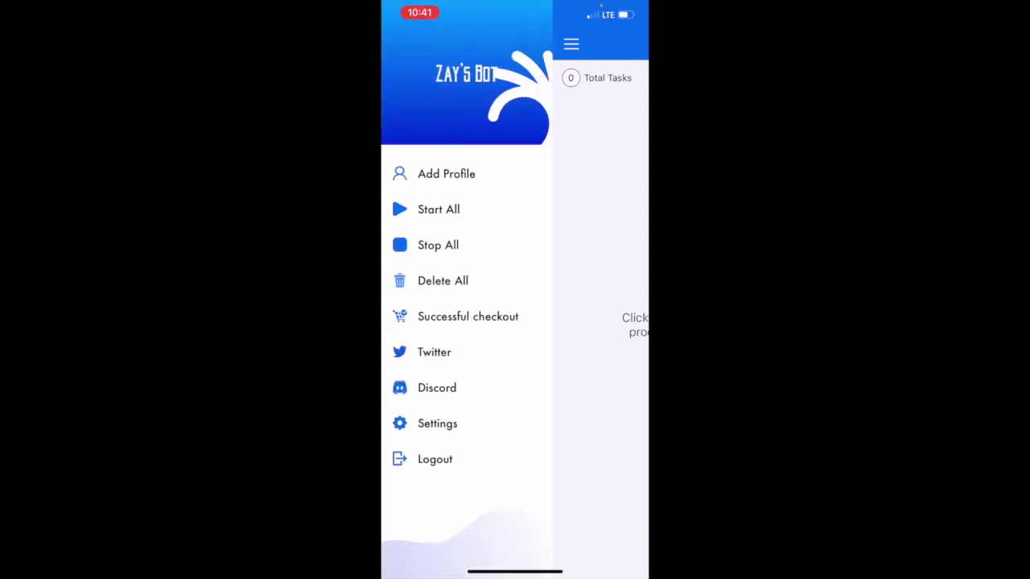
left_click(437, 423)
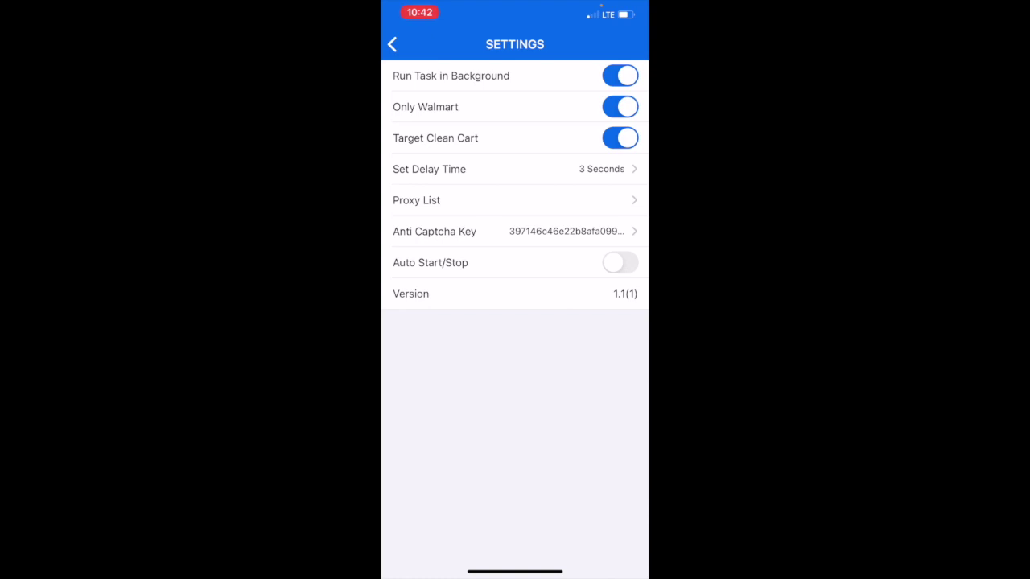
left_click(392, 44)
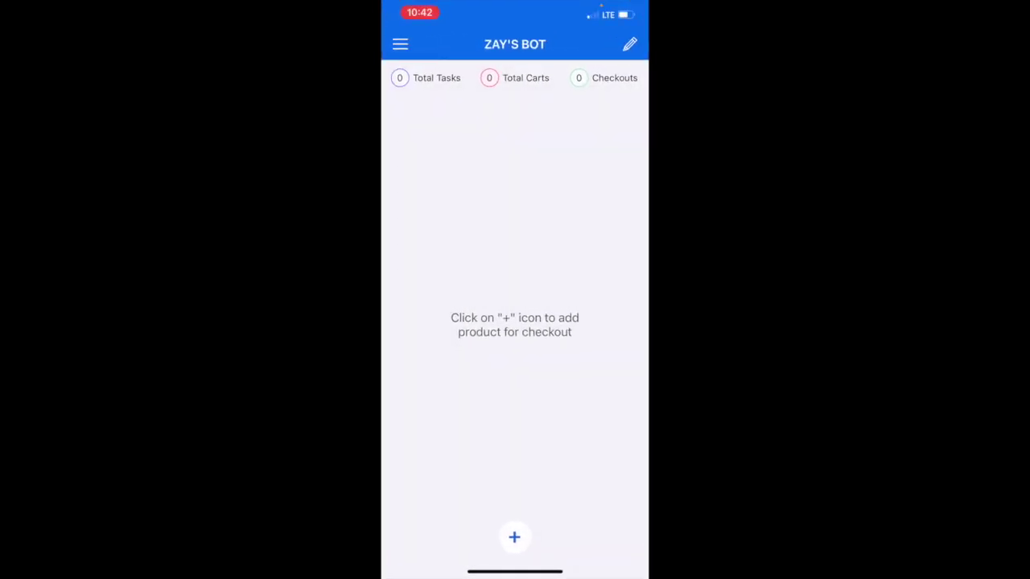
Step: Start a new task with Amazon as the site and paste the Cardboard Gold product link
left_click(514, 537)
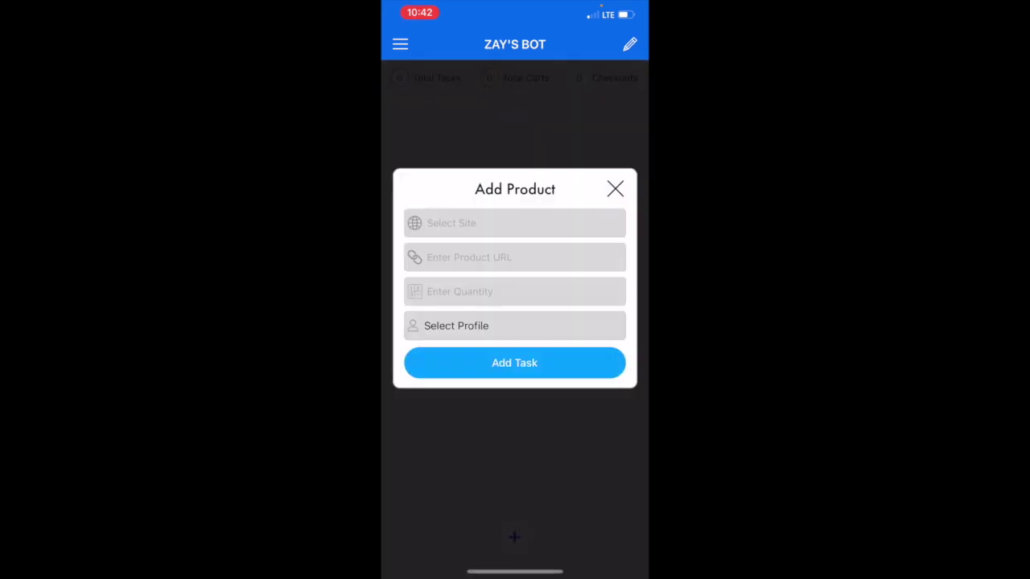
left_click(515, 223)
mouse_move(515, 516)
left_mouse_down()
mouse_move(515, 454)
mouse_move(518, 500)
left_mouse_up()
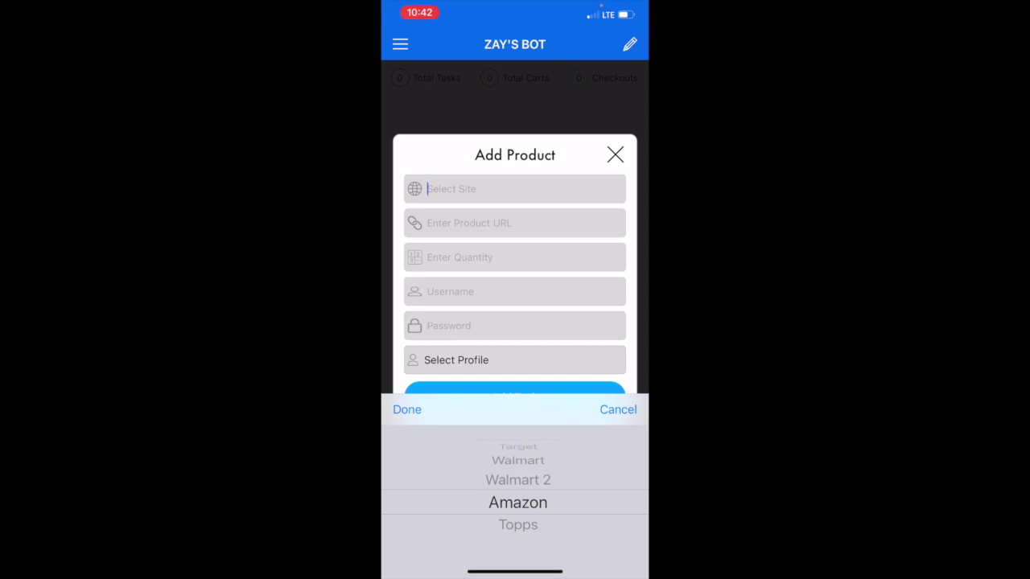
left_click(407, 409)
left_click(515, 223)
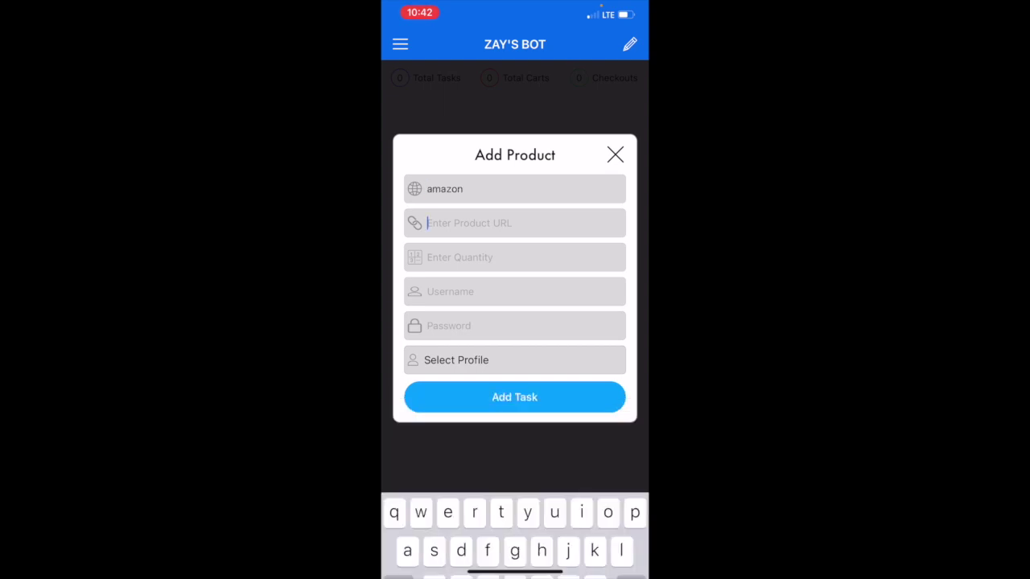
left_click(427, 223)
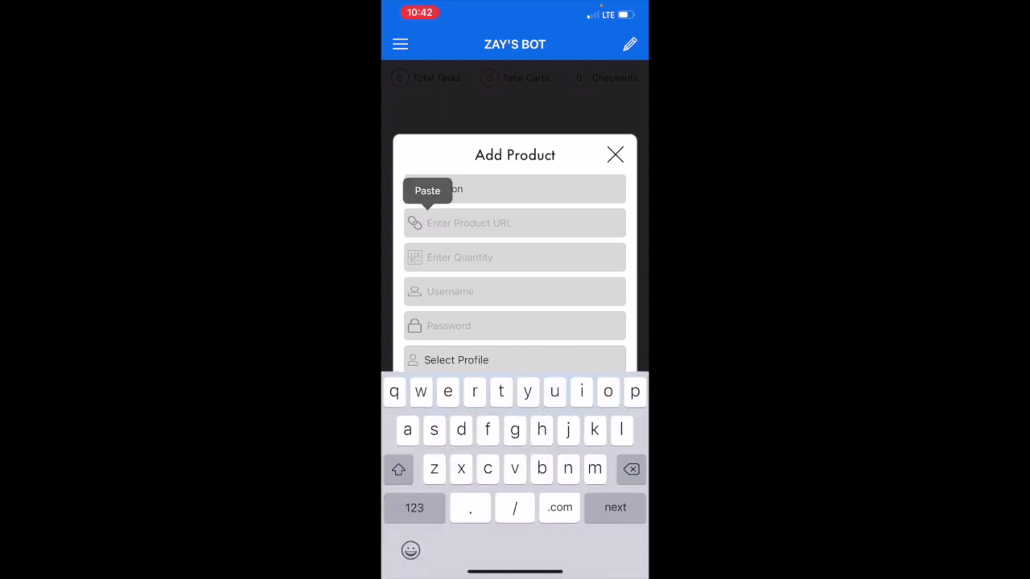
left_click(425, 191)
Step: Set quantity 1, choose the saved profile, and add the Amazon task
left_click(515, 257)
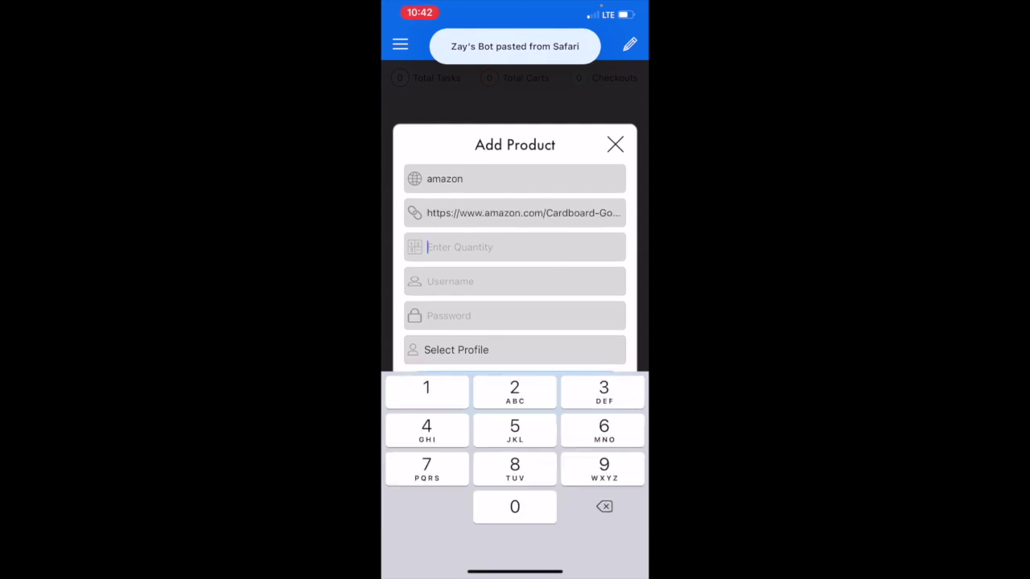
type("1")
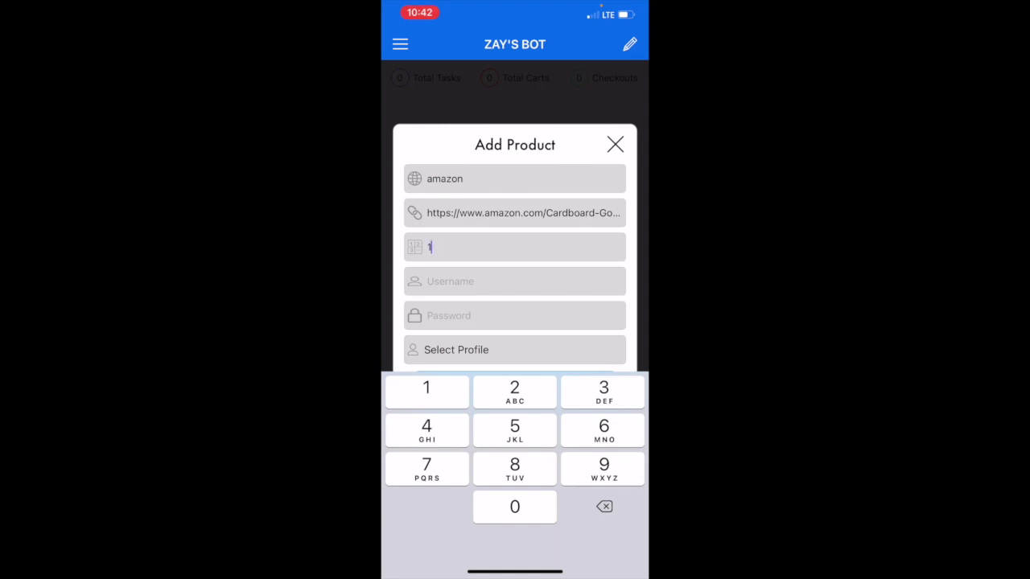
left_click(456, 350)
left_click(402, 76)
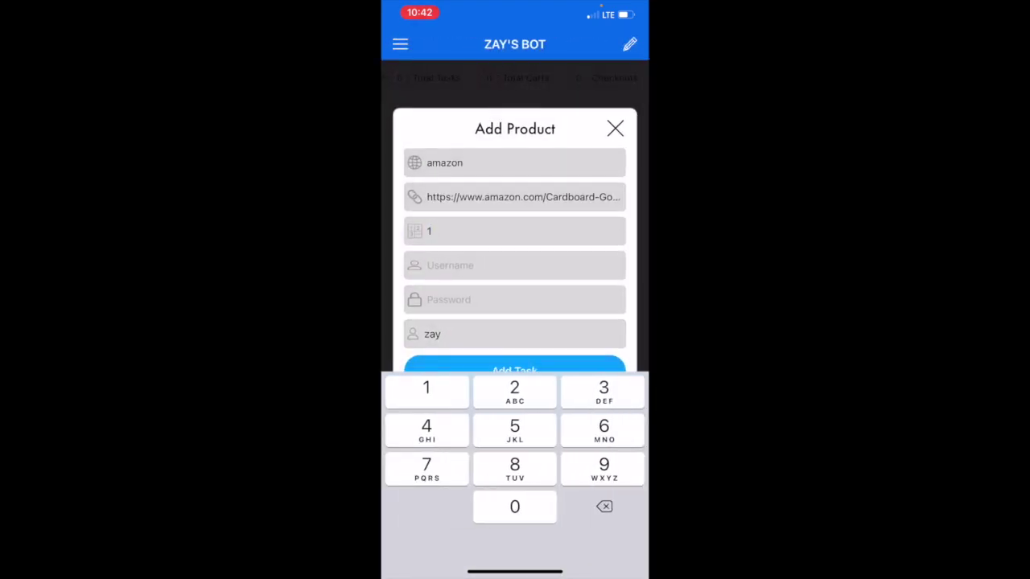
left_click(515, 367)
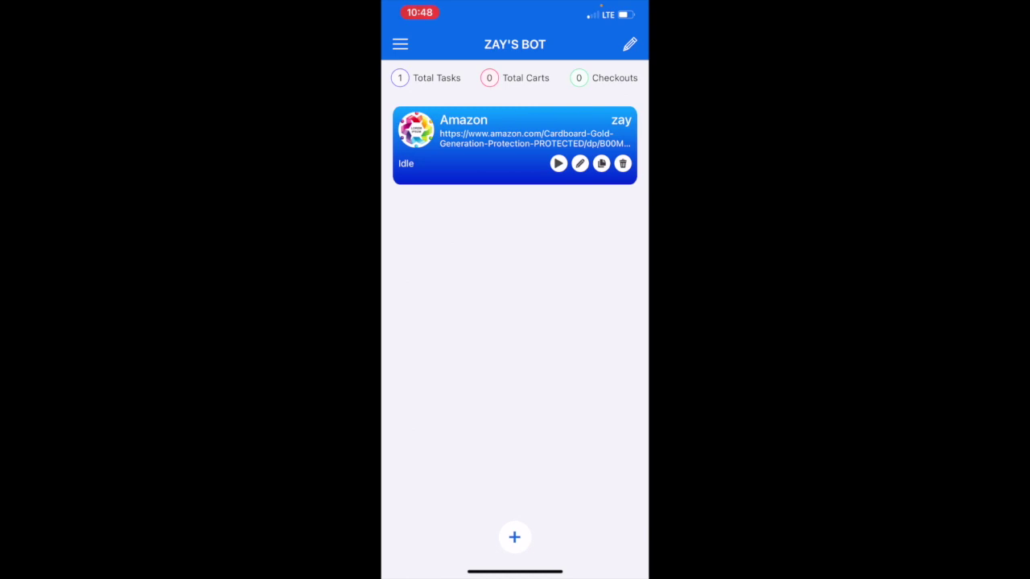
Step: Run the Amazon task from its card and let it reach the challenge status
left_click(558, 163)
Step: Open Gmail in Safari and follow the Amazon alert email's Approve or Deny link
left_click_drag(515, 571, 515, 322)
left_click(421, 343)
left_click(453, 226)
type("gmail")
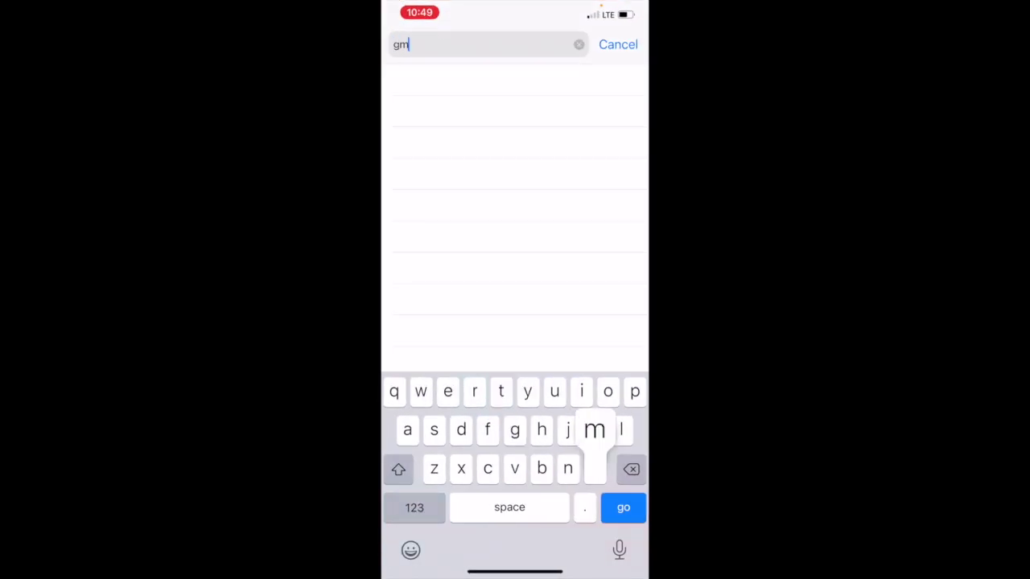
left_click(408, 165)
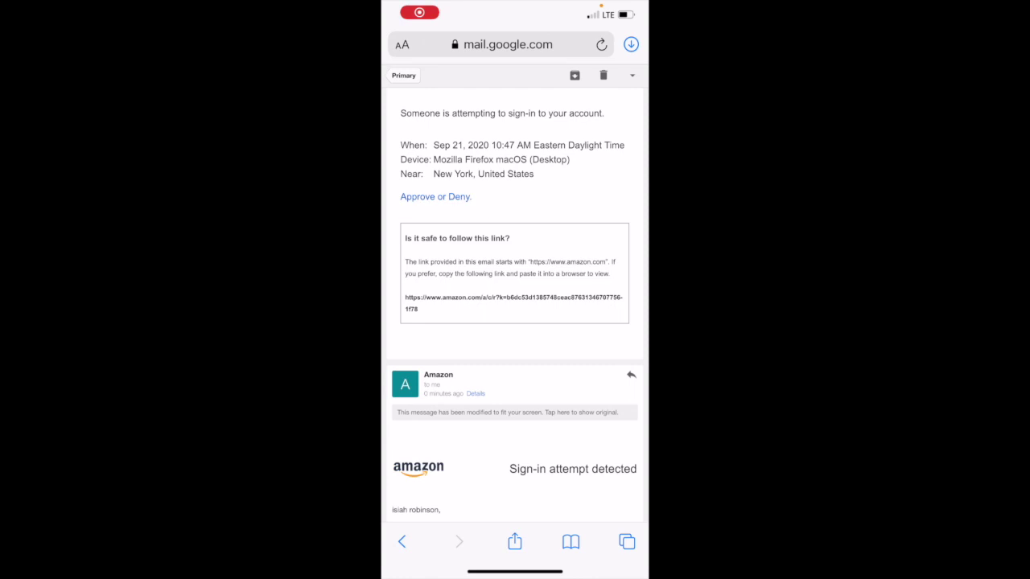
scroll(515, 306, "down", 5)
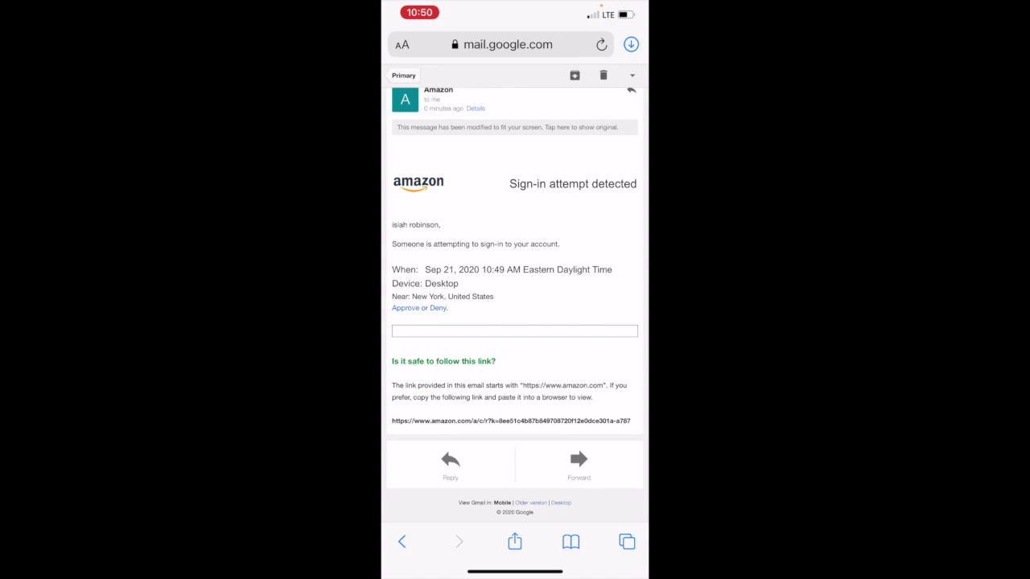
left_click(419, 308)
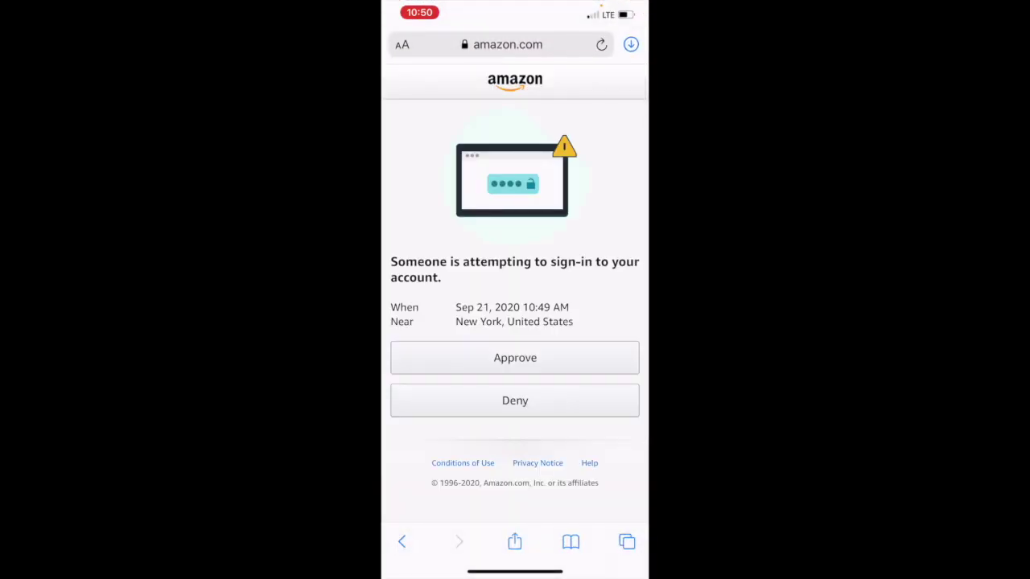
Step: Approve the Amazon sign-in attempt so the thank-you confirmation page appears
left_click(515, 357)
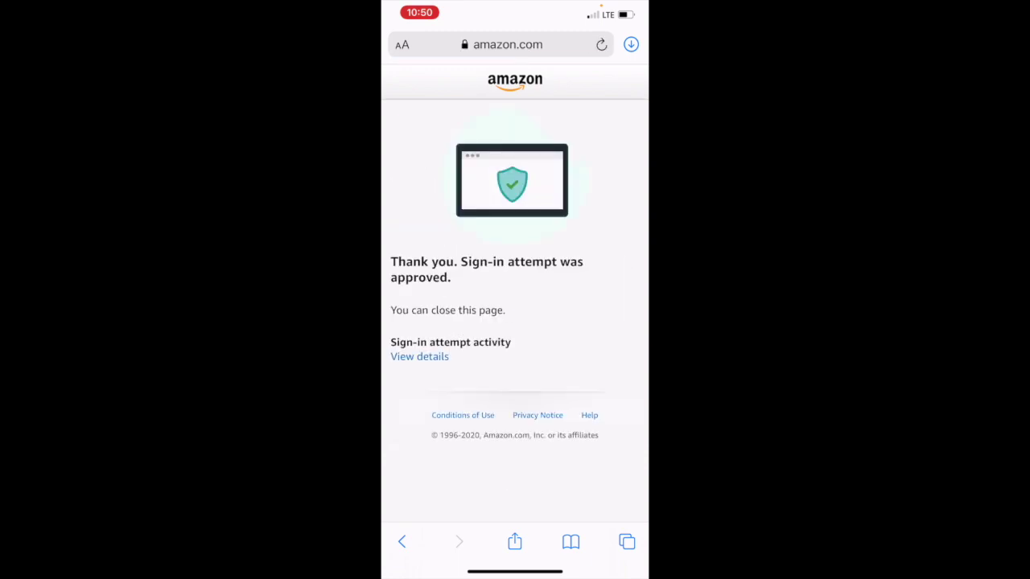
Step: Swipe along the home bar back to Zay's Bot to check the Amazon task's status
left_click_drag(434, 572, 612, 571)
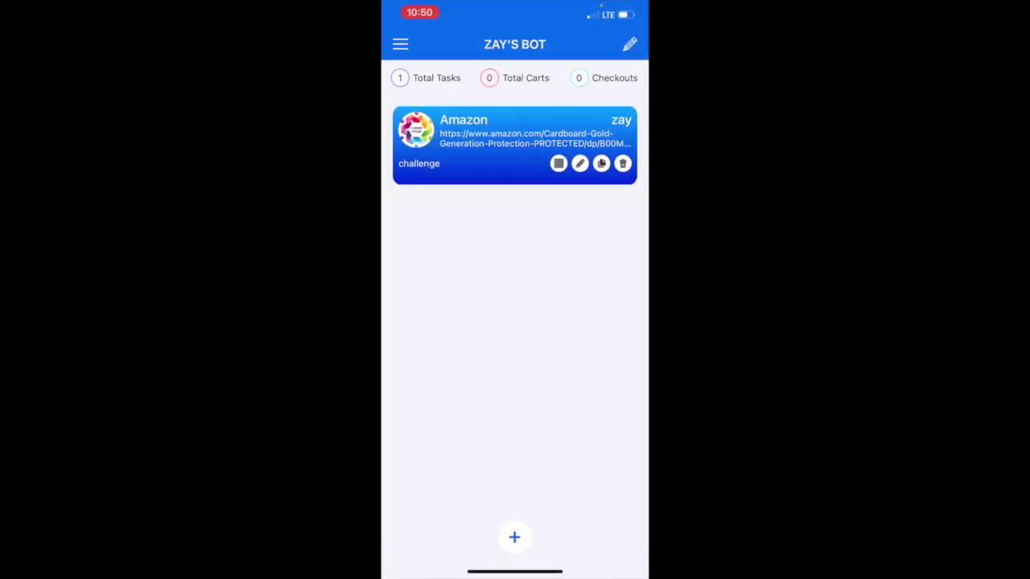